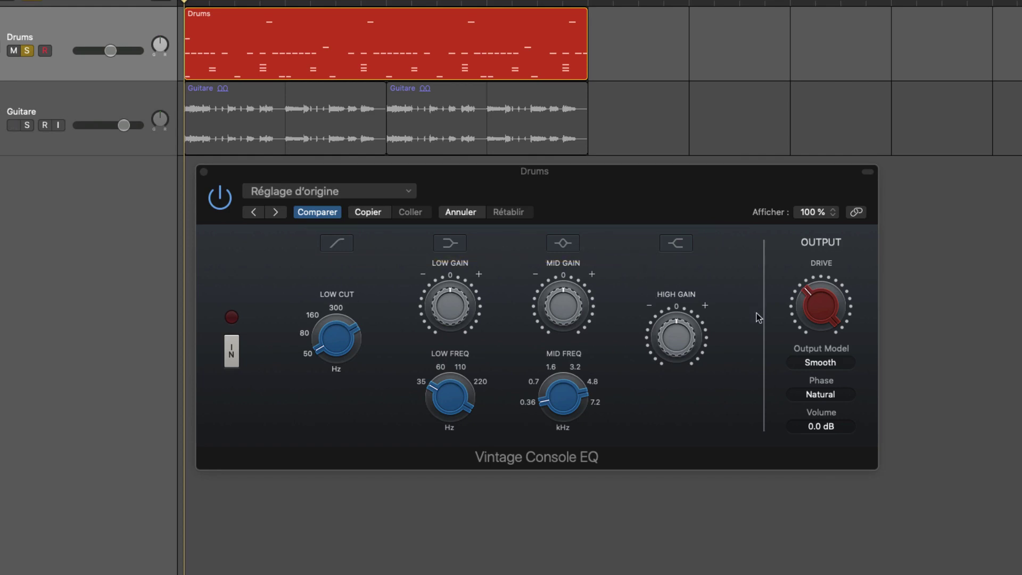
Try the low-cut filter of the Drums Vintage Console EQ by toggling it and turning its frequency knob
left_click(347, 249)
left_click(348, 249)
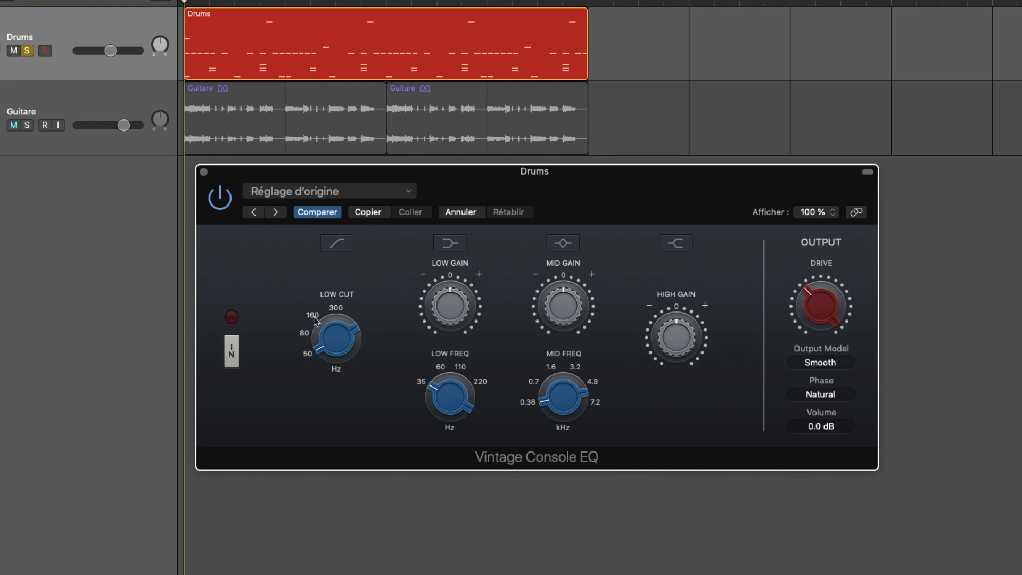
mouse_move(331, 363)
left_click_drag(336, 350, 351, 403)
Try the low band by switching it on and turning its frequency knob
left_click(456, 245)
mouse_move(459, 299)
mouse_move(443, 395)
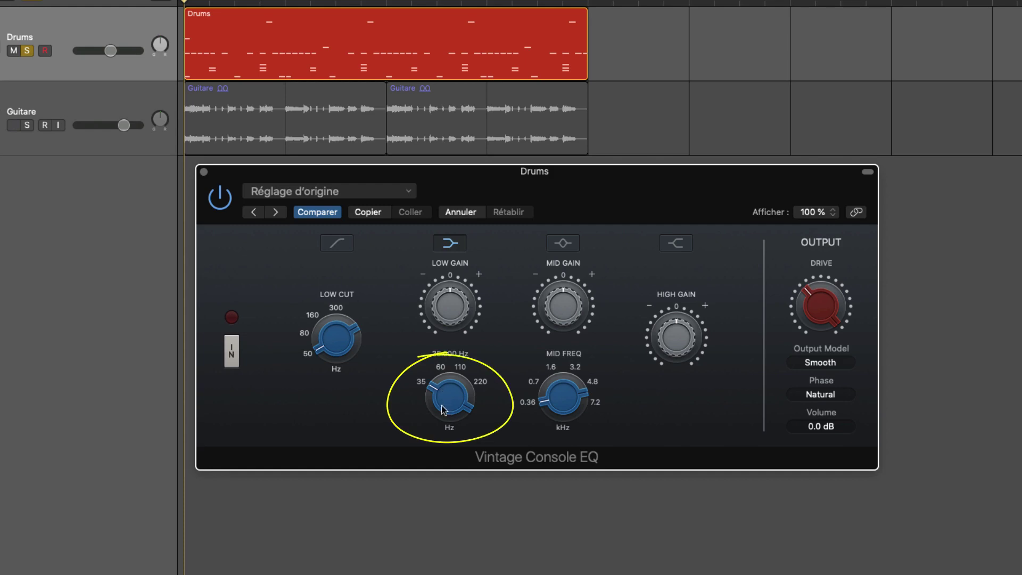
left_click_drag(443, 404, 450, 405)
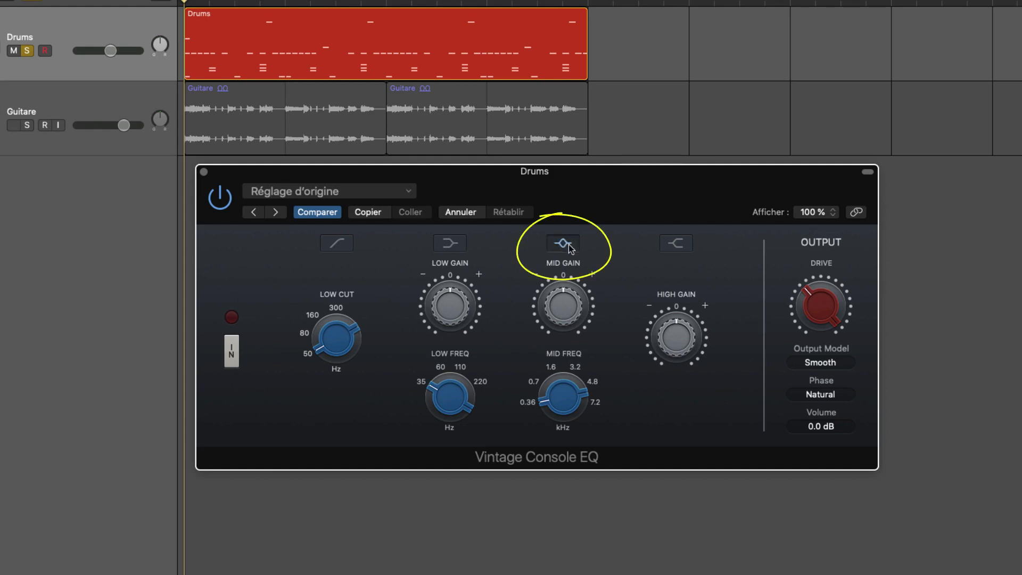
Try the mid band's frequency control and switch the mid band off again
mouse_move(568, 304)
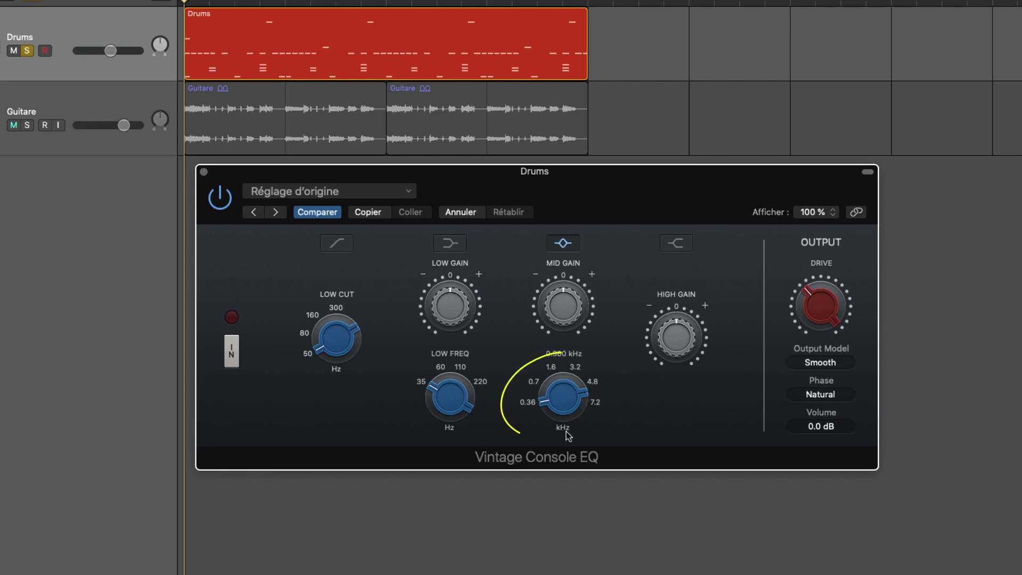
mouse_move(574, 414)
left_click_drag(555, 403, 595, 176)
left_click(563, 245)
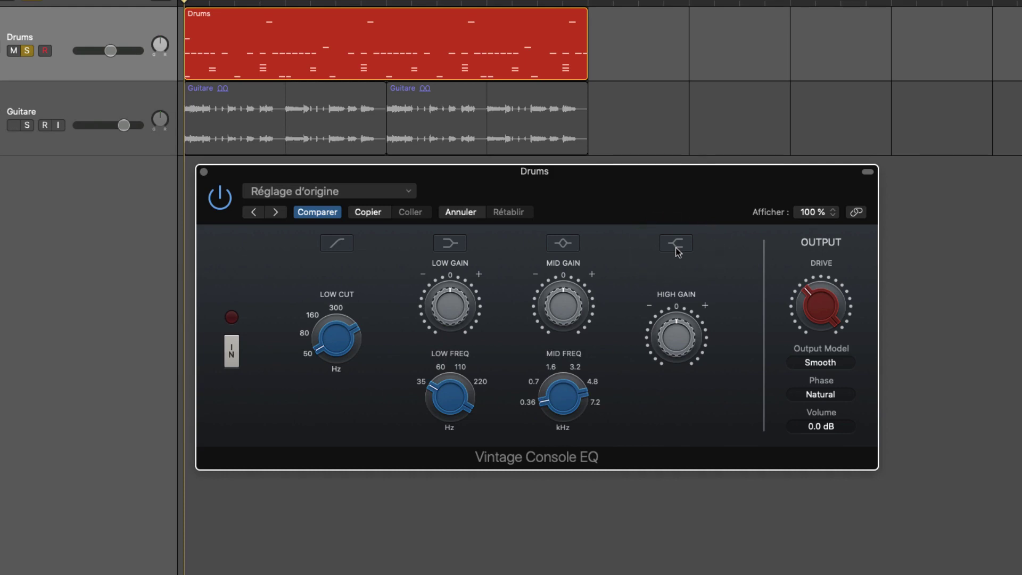
mouse_move(684, 349)
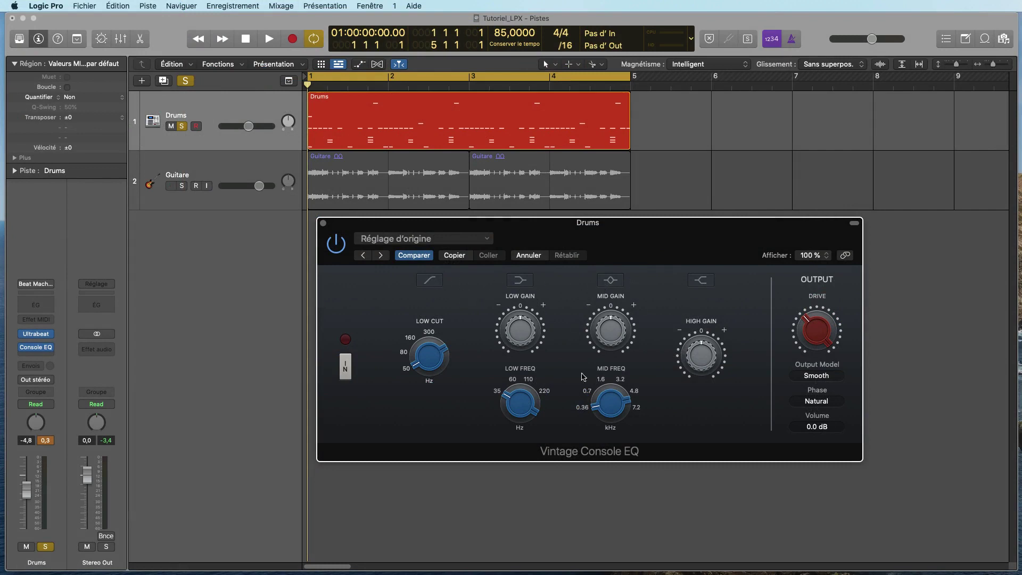
Set the low band's frequency to 220 Hz and try the output Drive control
mouse_move(592, 387)
mouse_move(518, 365)
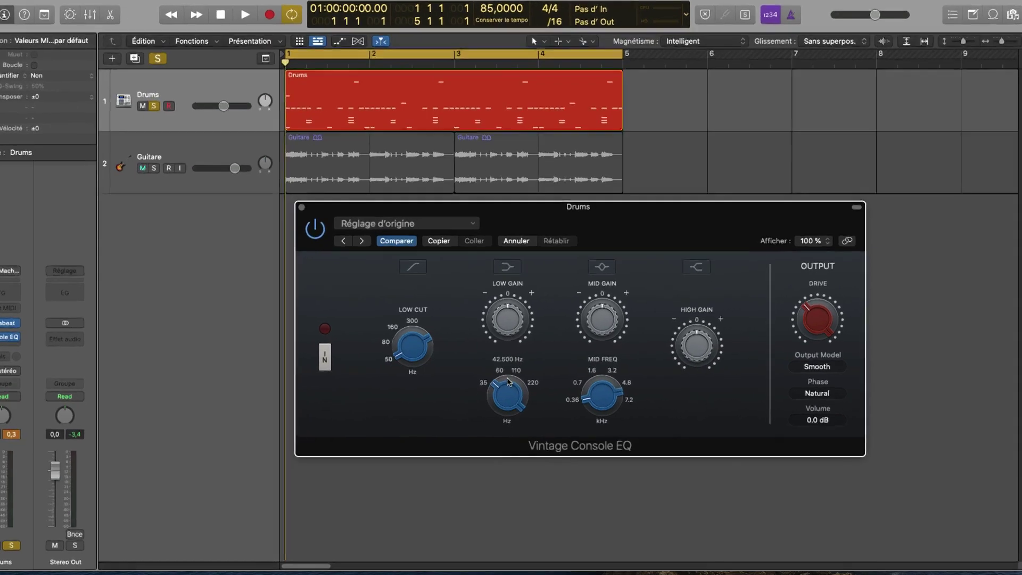
left_click_drag(509, 381, 520, 340)
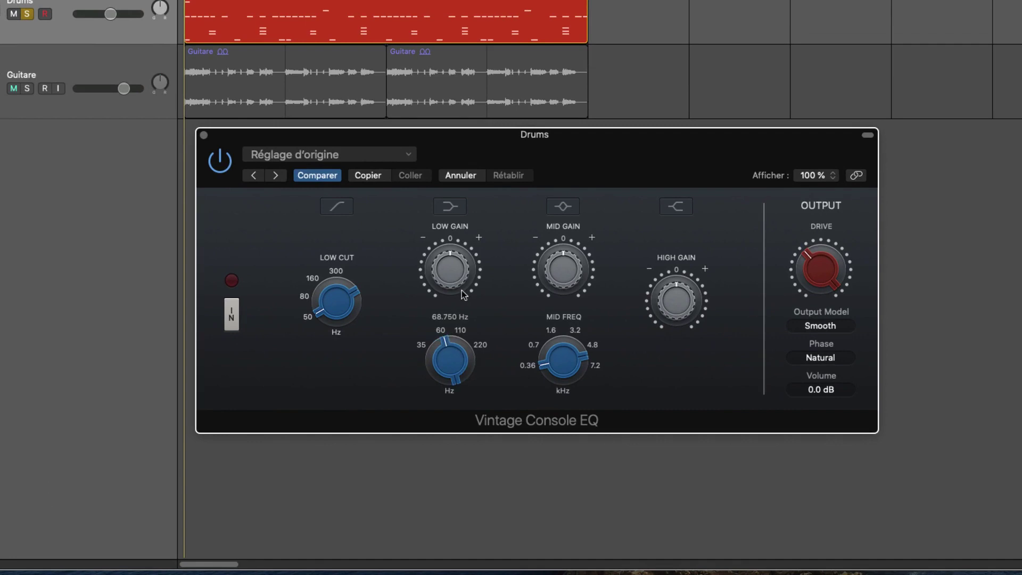
left_click_drag(461, 377, 455, 396)
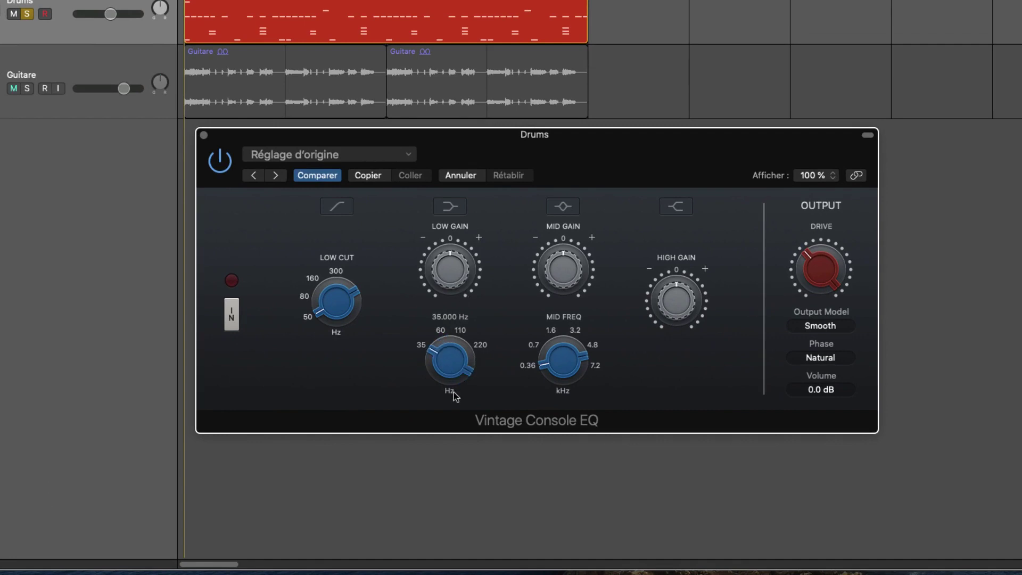
double_click(450, 317)
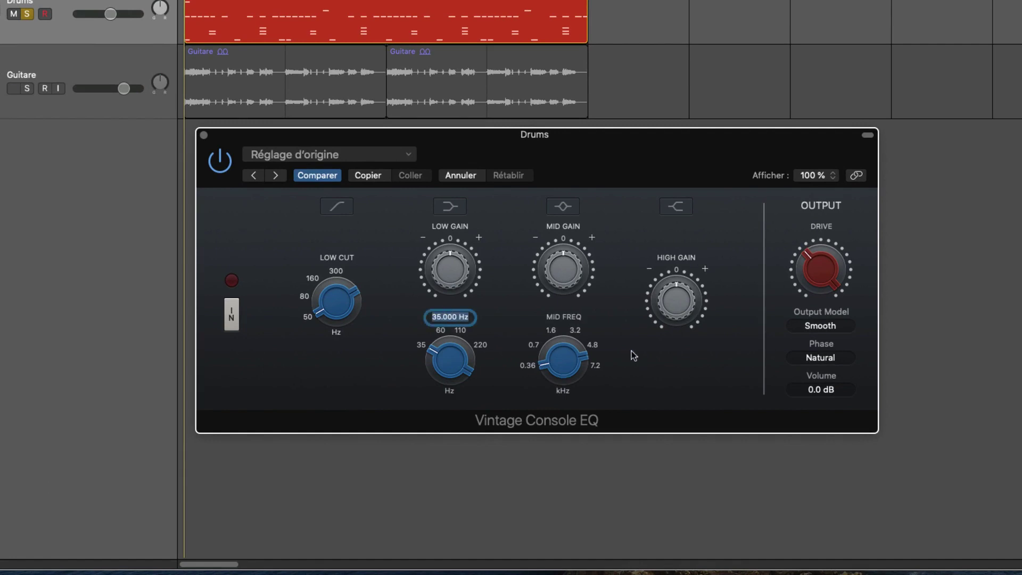
type("220")
key("Return")
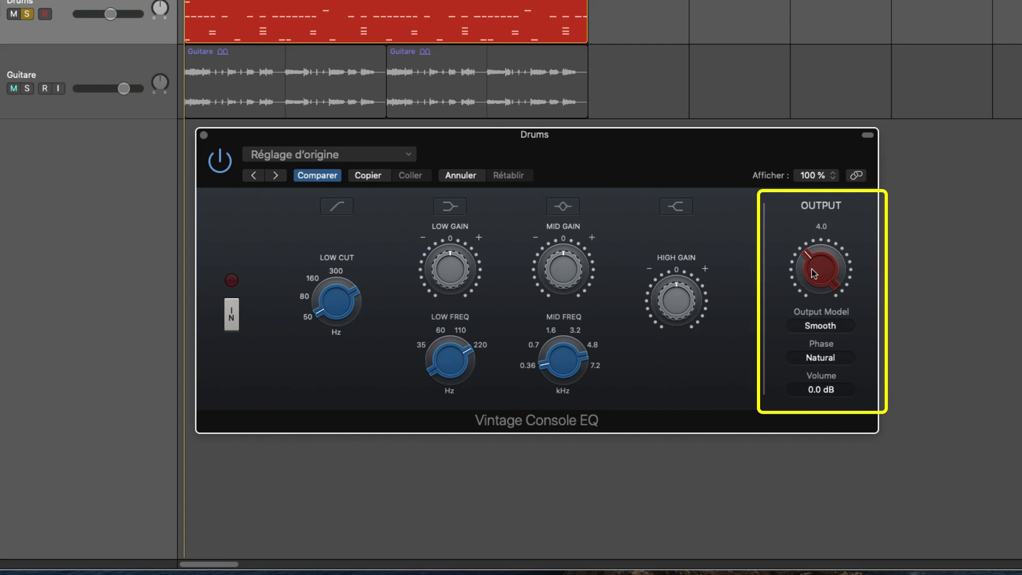
left_click_drag(813, 276, 819, 262)
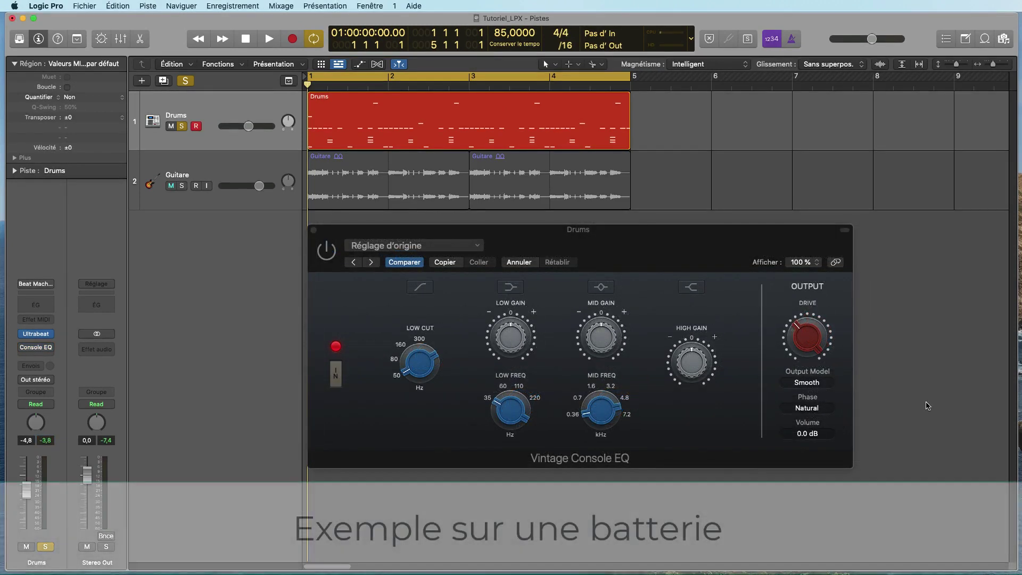
With the drums playing and the EQ enabled, turn on the low band at 220 Hz and raise its gain
key("space")
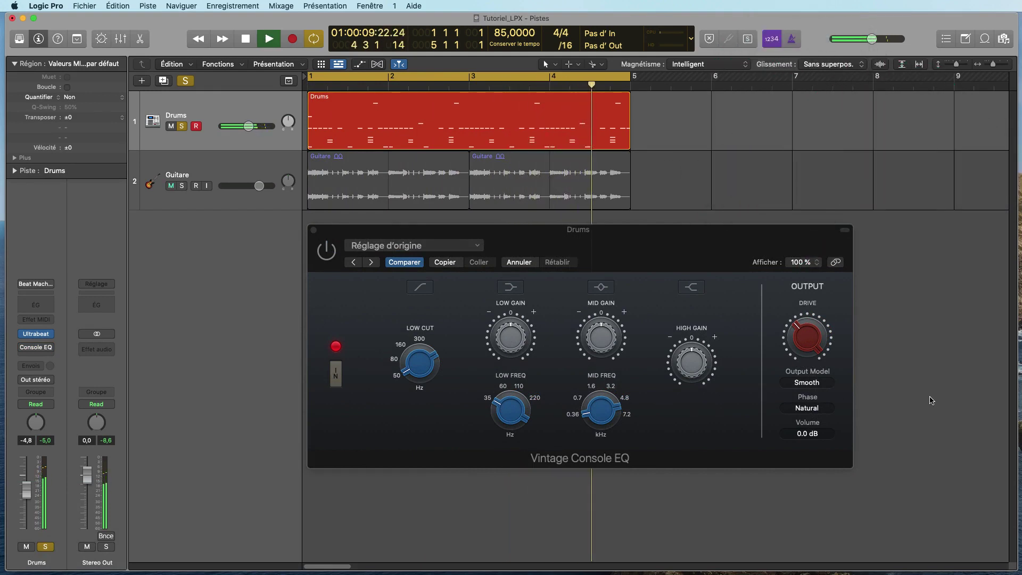
left_click(330, 288)
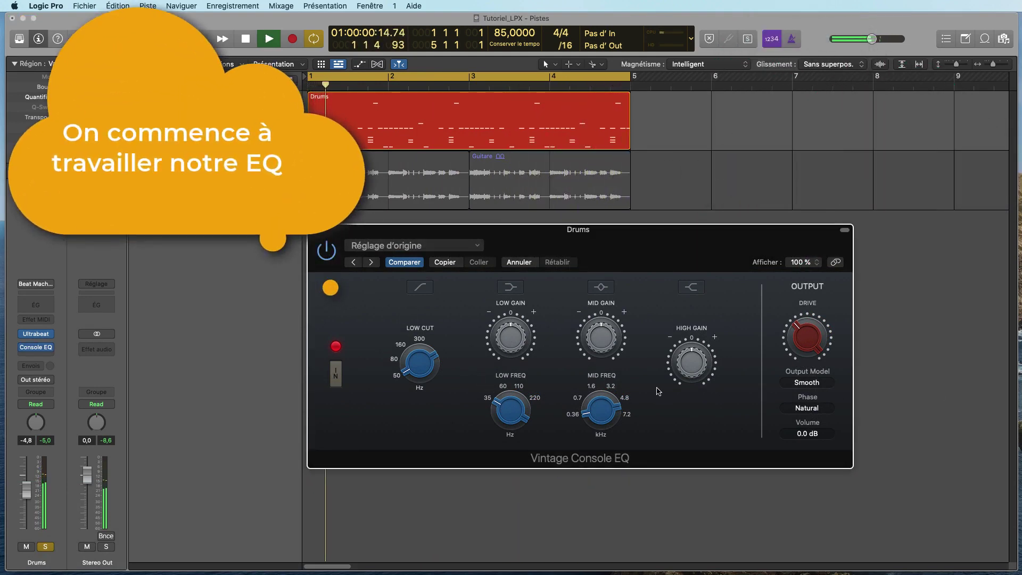
left_click(512, 288)
mouse_move(513, 409)
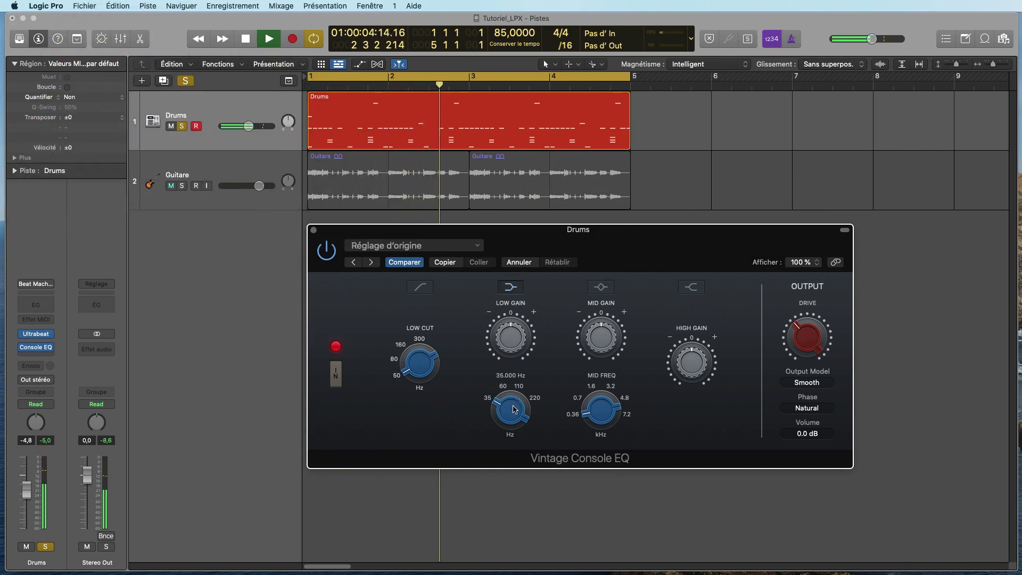
left_click_drag(513, 410, 547, 280)
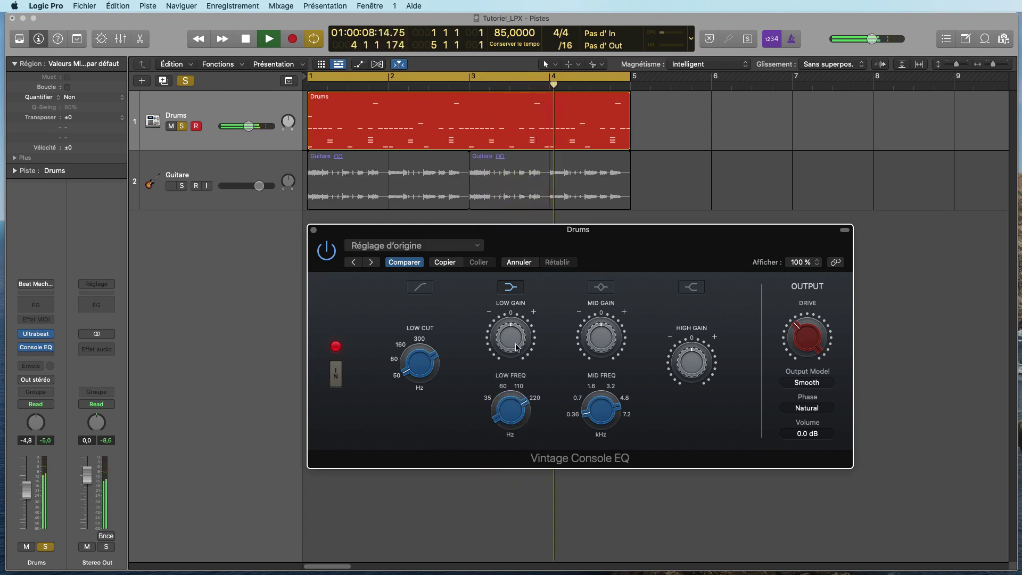
left_click_drag(512, 340, 515, 322)
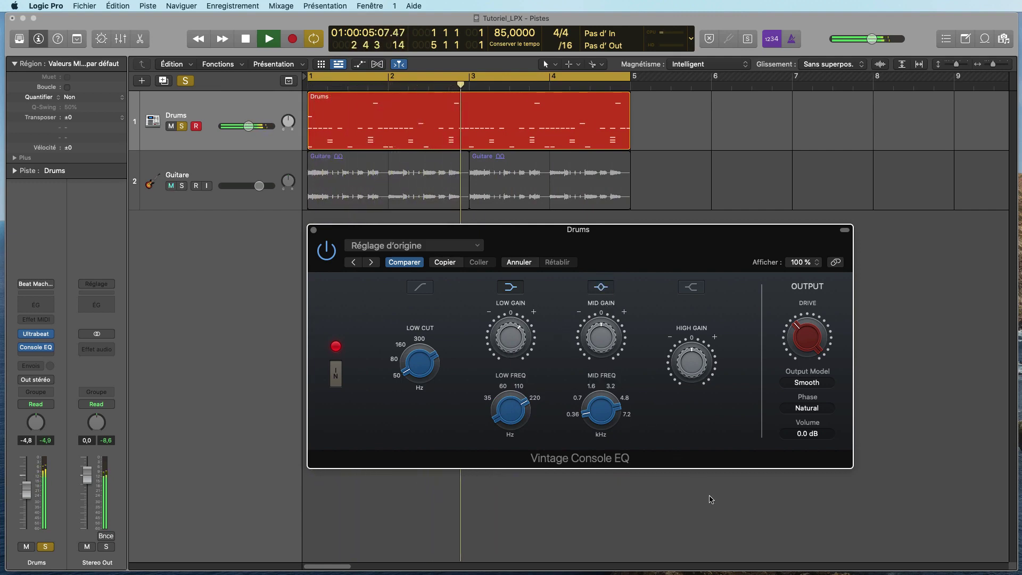
Boost the drums' mid band at a frequency between 1.6 and 3.2 kHz, and set the high gain to about 1.4 dB
left_click_drag(598, 422, 606, 326)
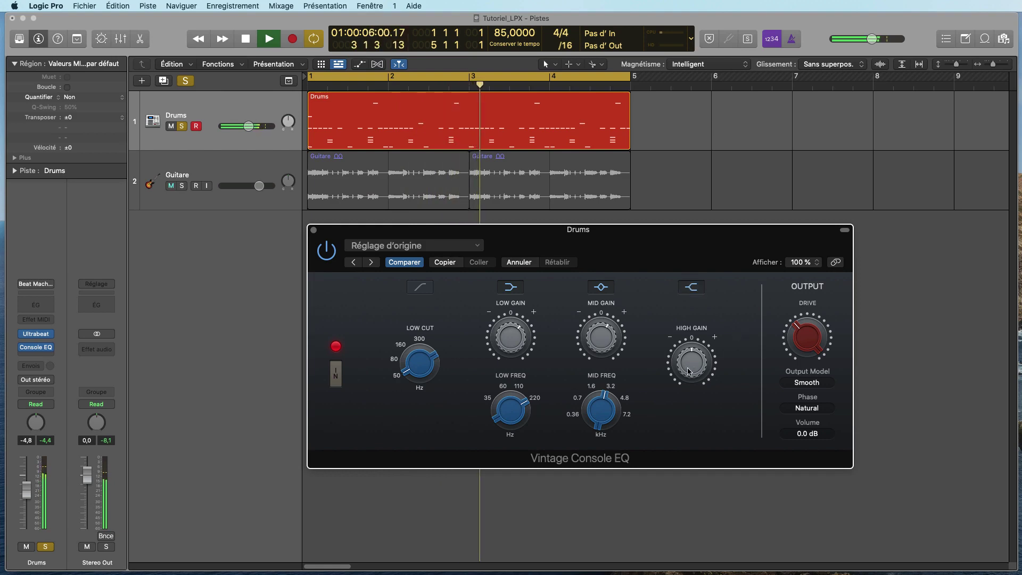
left_click_drag(690, 371, 690, 364)
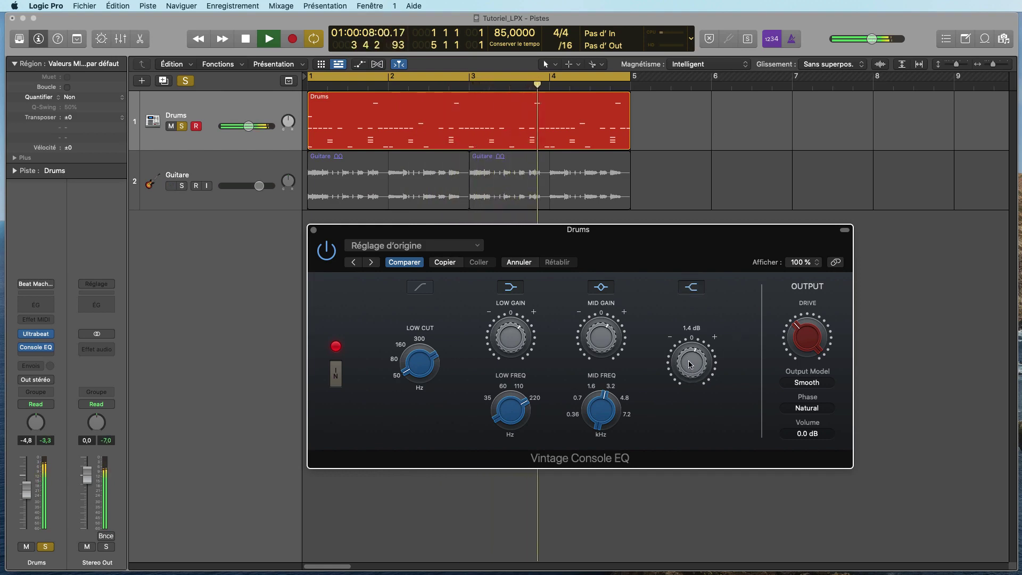
Raise the output Drive of the drums EQ to roughly the middle of its range
mouse_move(811, 341)
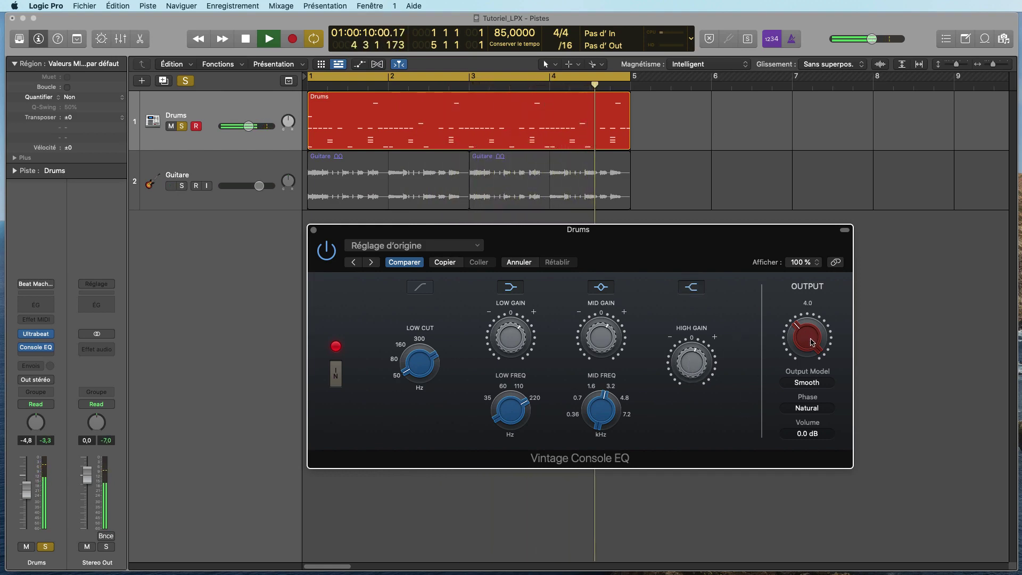
left_click_drag(811, 341, 811, 327)
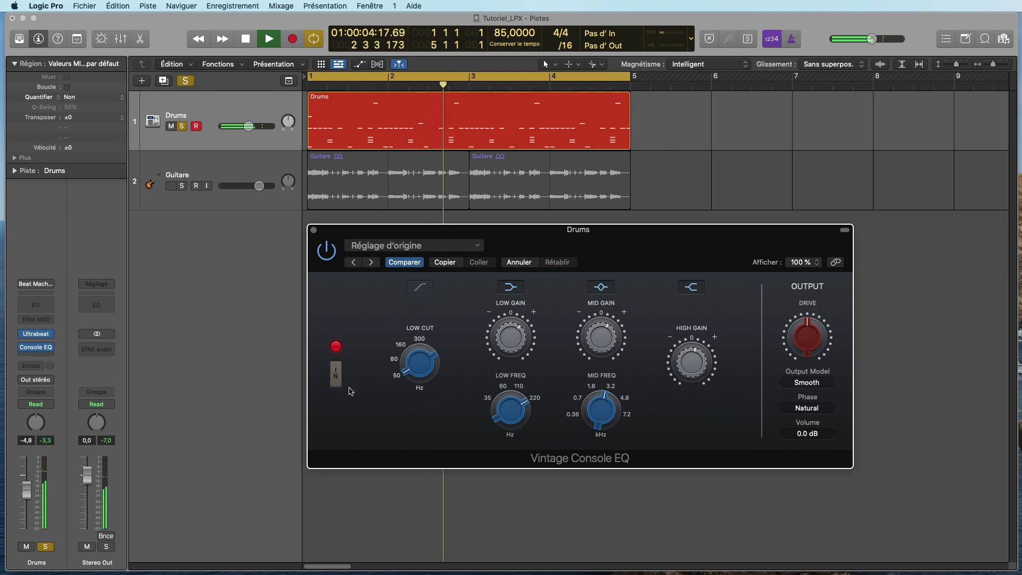
Compare the drums with and without the EQ section, and with and without the whole plug-in
left_click(337, 375)
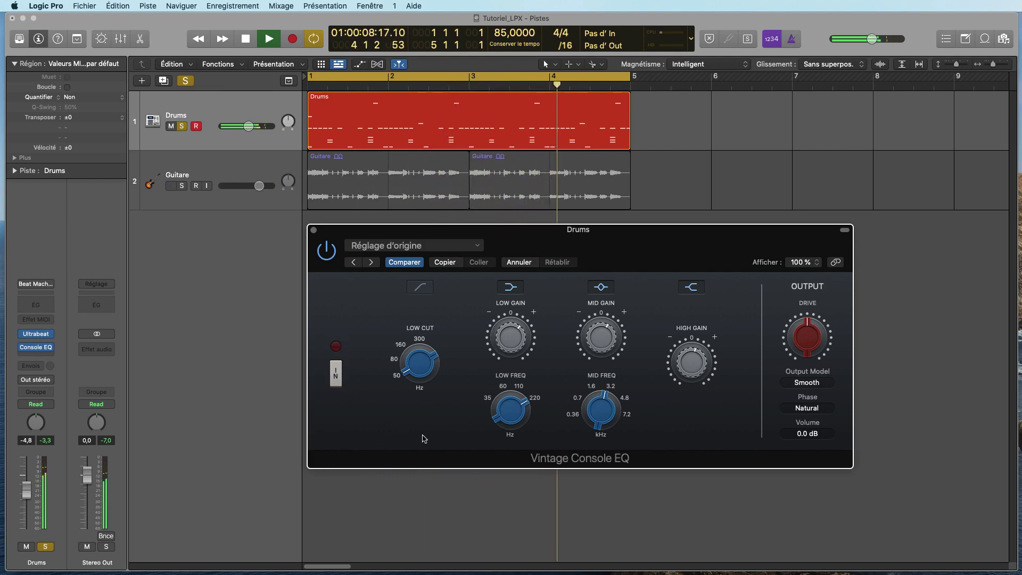
left_click(336, 376)
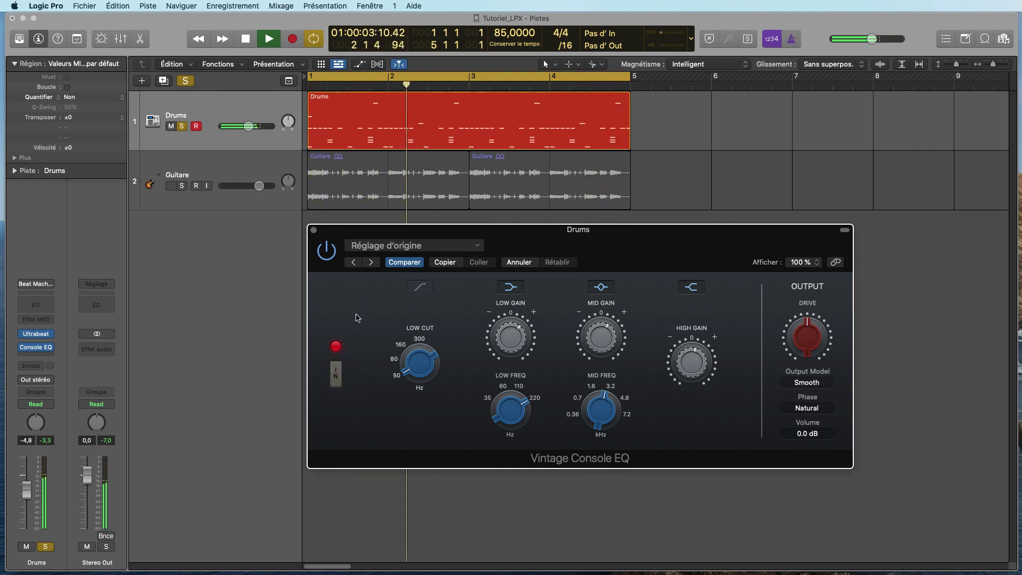
left_click(327, 250)
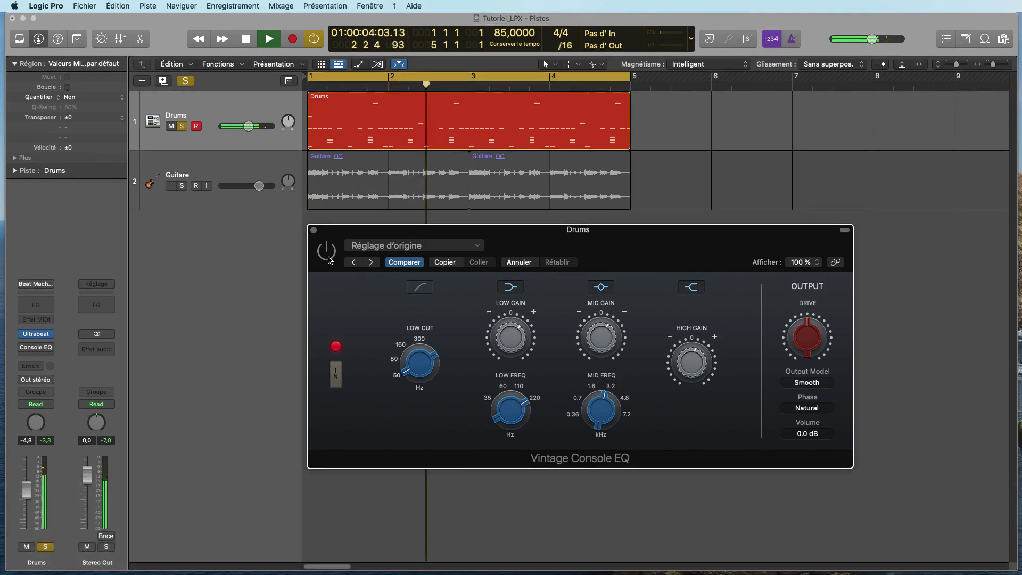
left_click(328, 258)
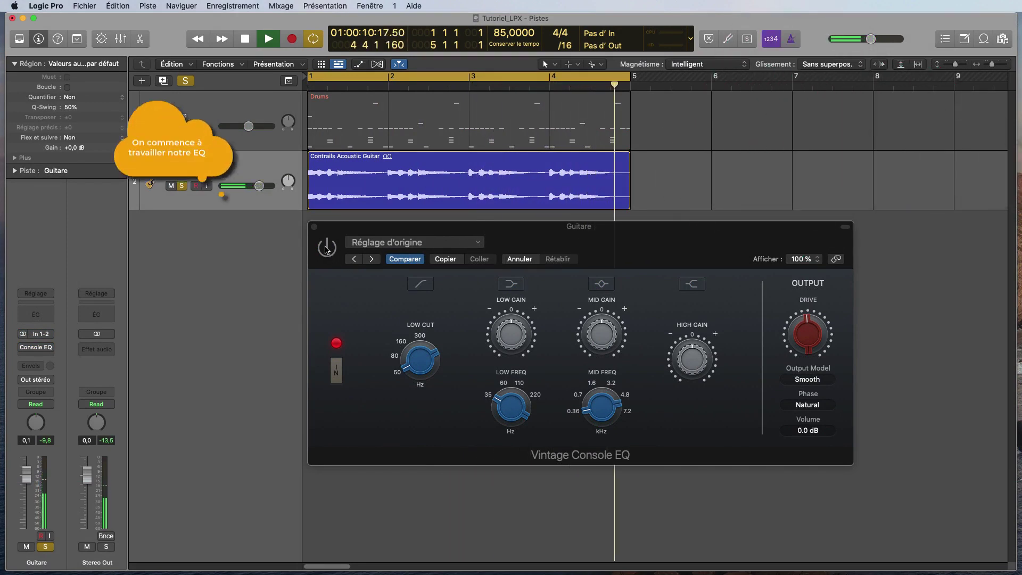
Enable the Vintage Console EQ on the guitar and set its low cut to 174 Hz
left_click(331, 288)
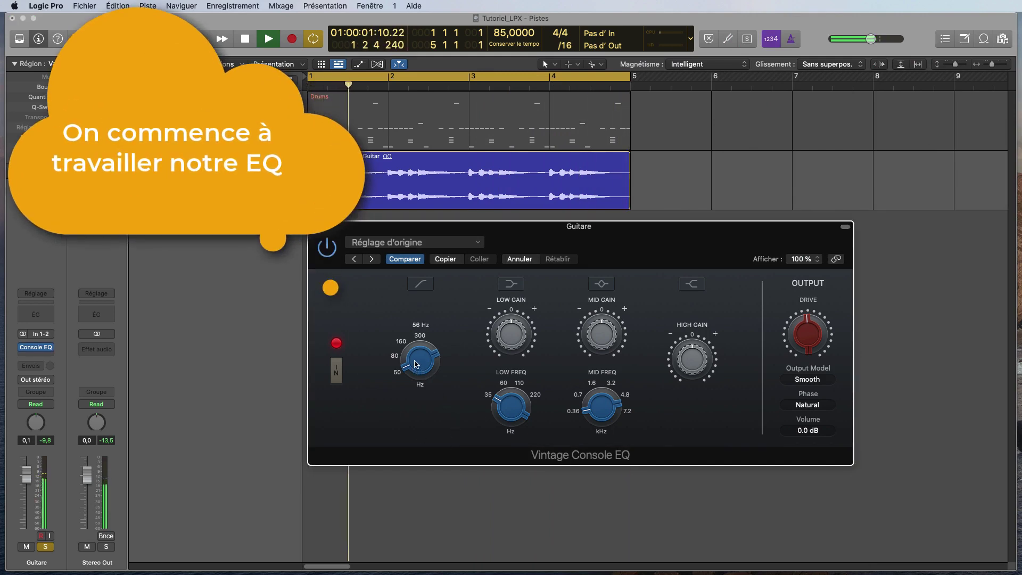
left_click_drag(415, 350, 432, 278)
Set the guitar's low band frequency to 220 Hz and raise the low gain
mouse_move(587, 403)
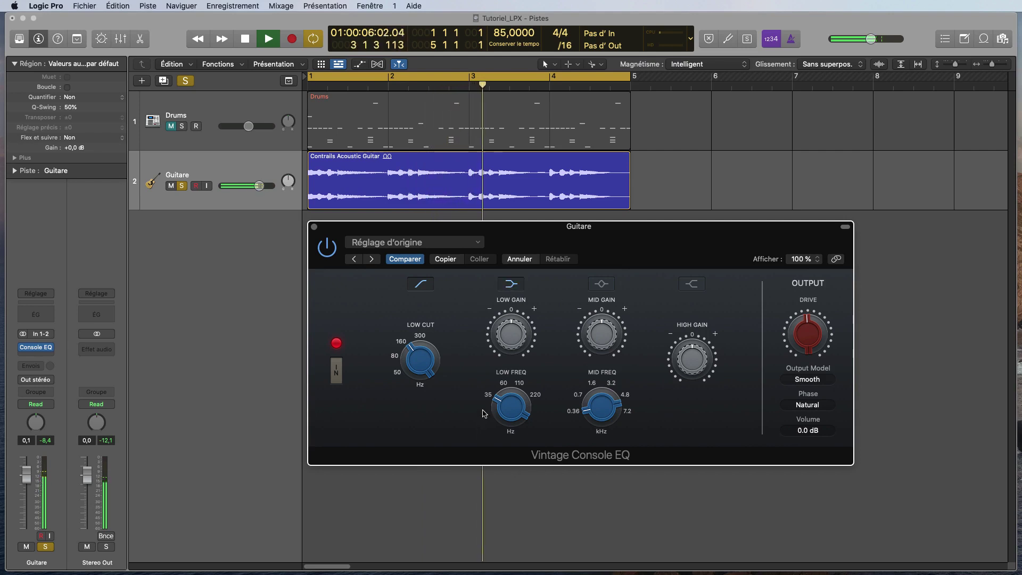
mouse_move(514, 411)
left_click_drag(515, 411, 560, 270)
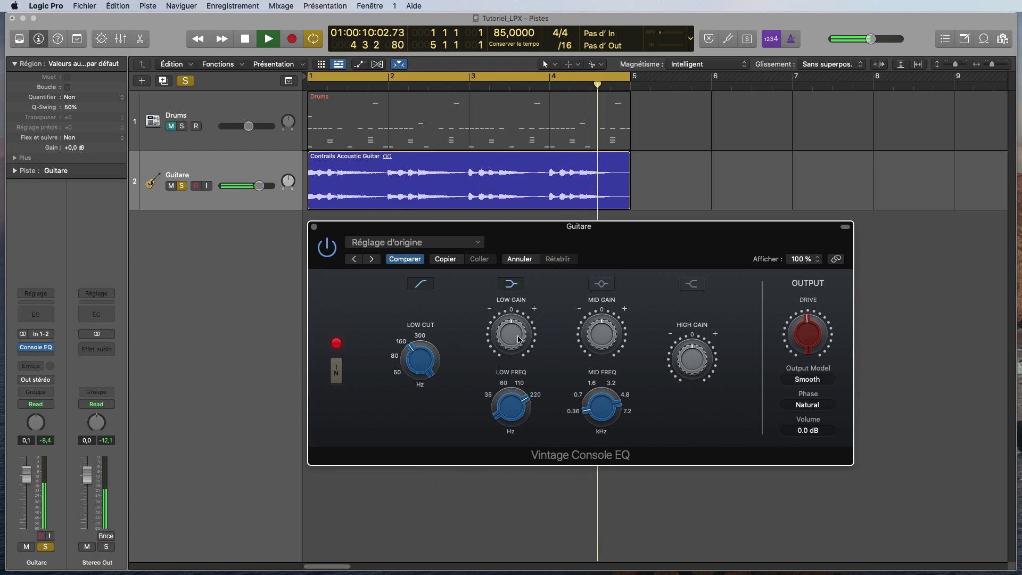
mouse_move(513, 335)
left_click_drag(513, 335, 516, 316)
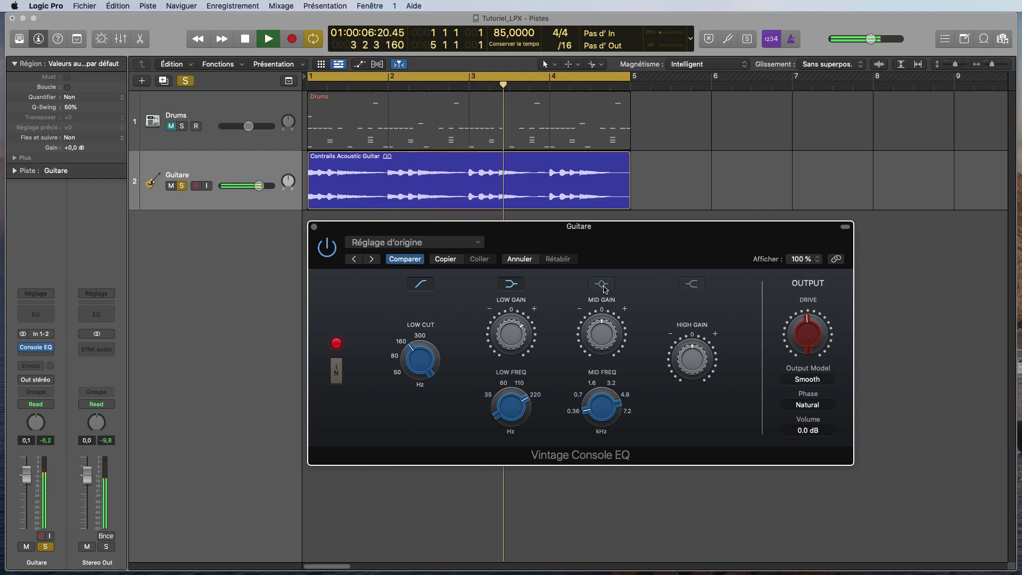
Turn on the guitar's mid band at about 0.88 kHz and set its gain to 2.9 dB
mouse_move(605, 424)
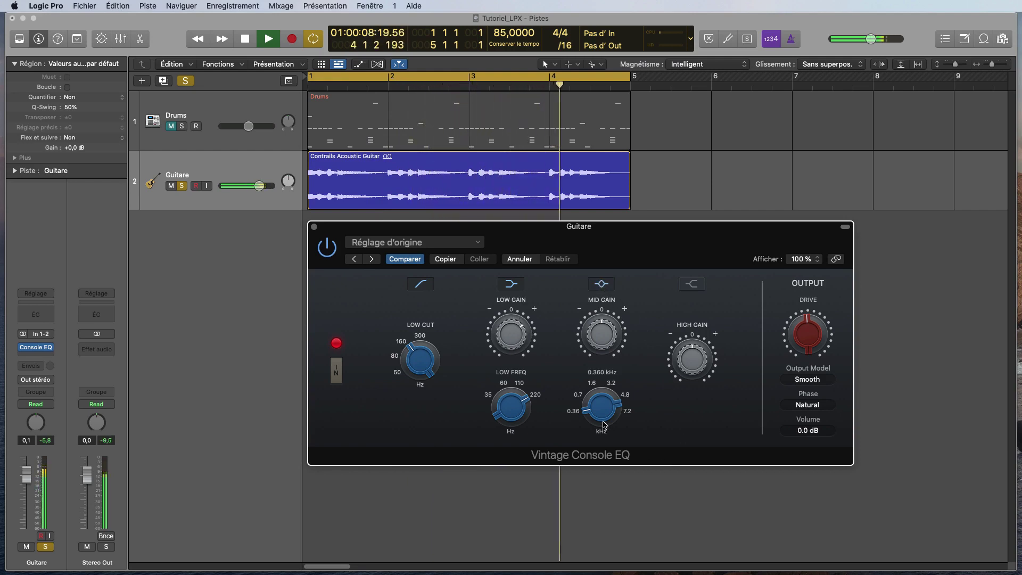
left_click_drag(599, 414, 598, 384)
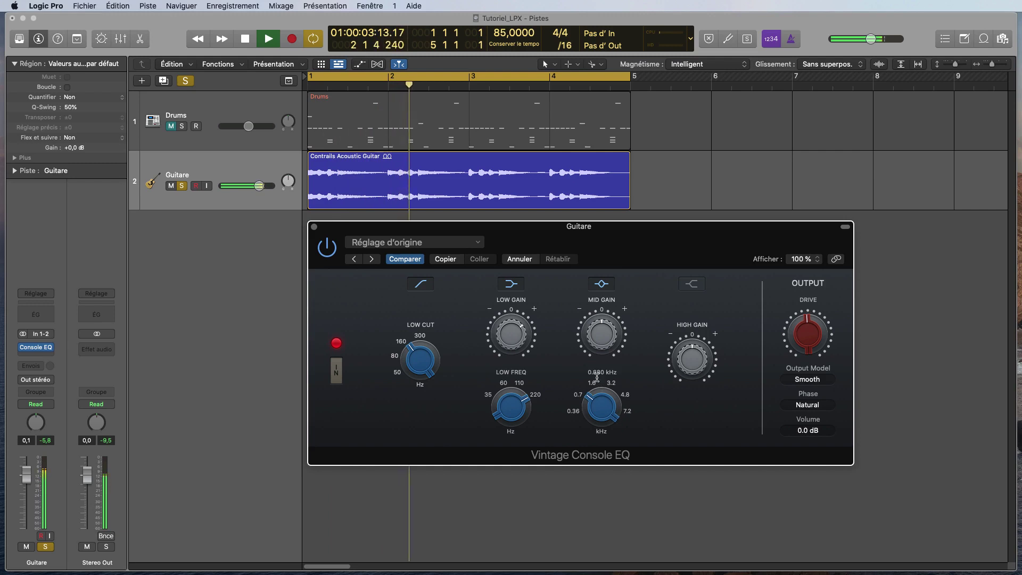
mouse_move(609, 347)
left_click_drag(609, 347, 608, 331)
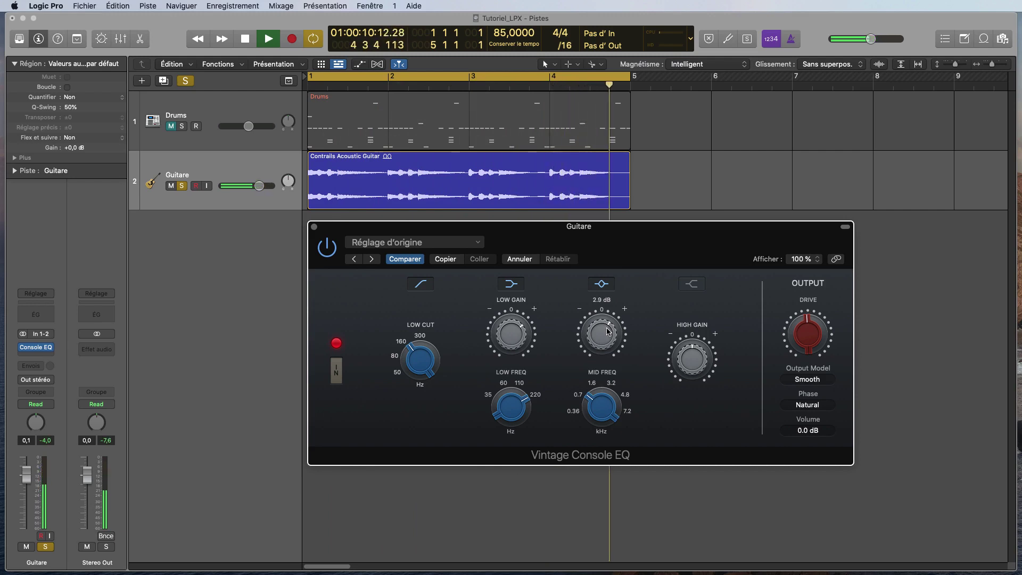
Turn on the guitar's high band with a slight gain boost, and lower the output Drive to below 3.9
left_click(688, 289)
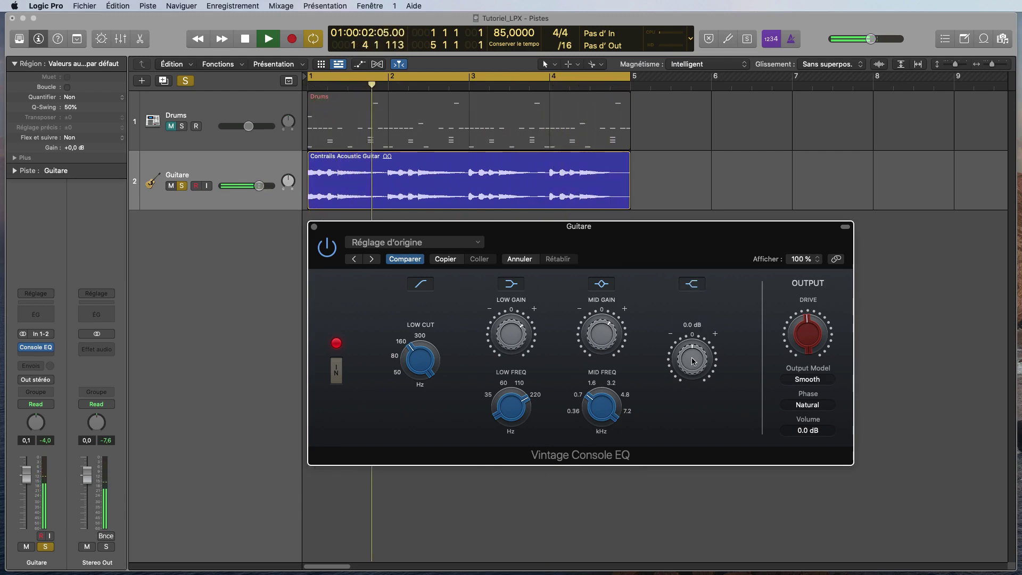
left_click_drag(692, 363, 695, 357)
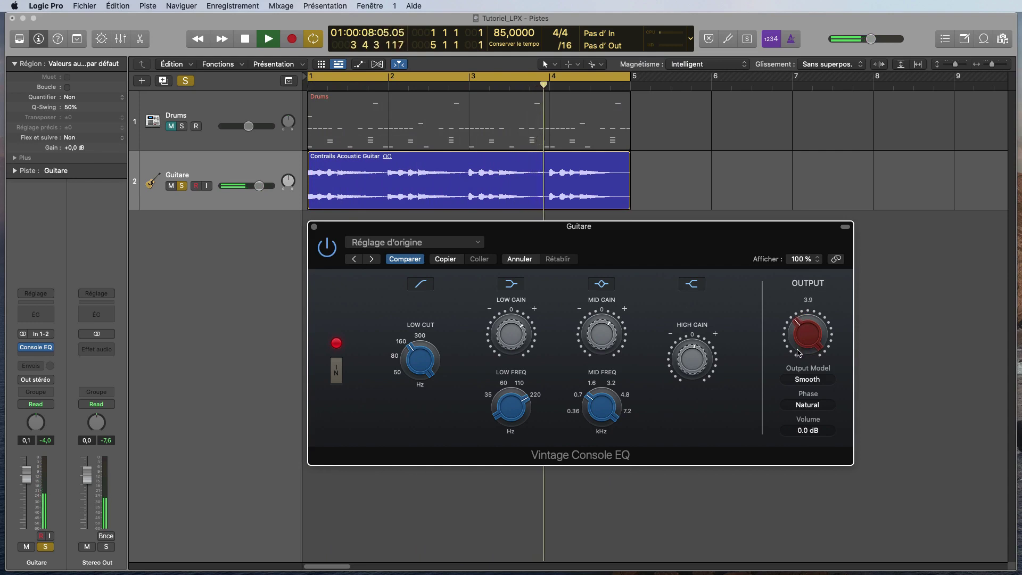
left_click_drag(798, 356, 800, 368)
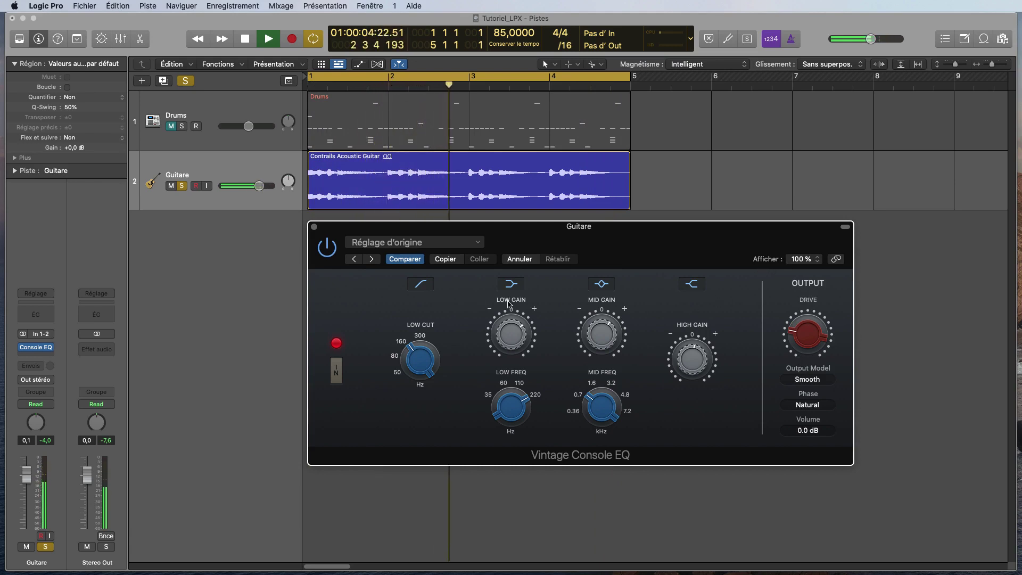
Compare the guitar with and without equalisation by bypassing and re-enabling the plug-in
left_click(327, 248)
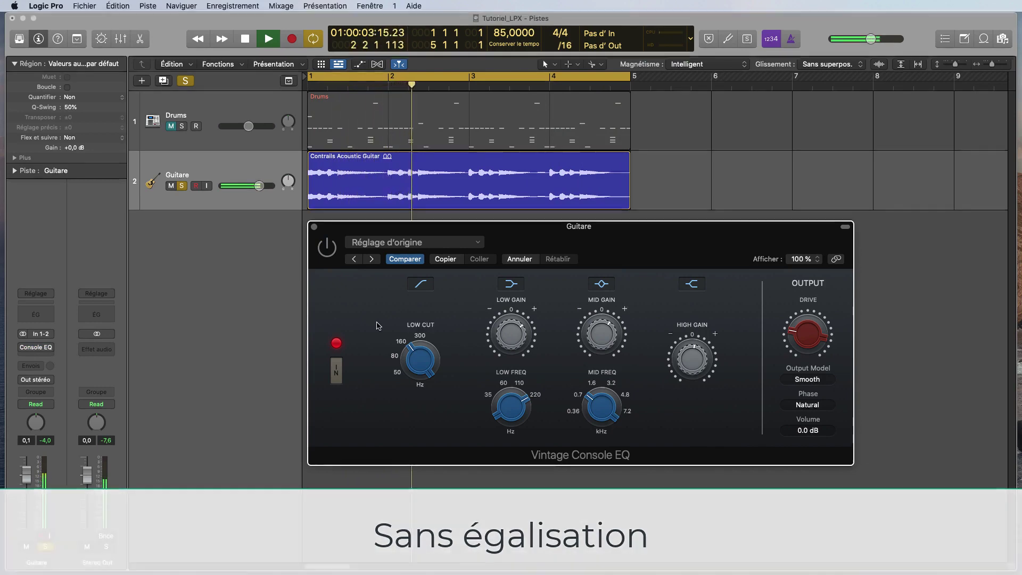
left_click(329, 252)
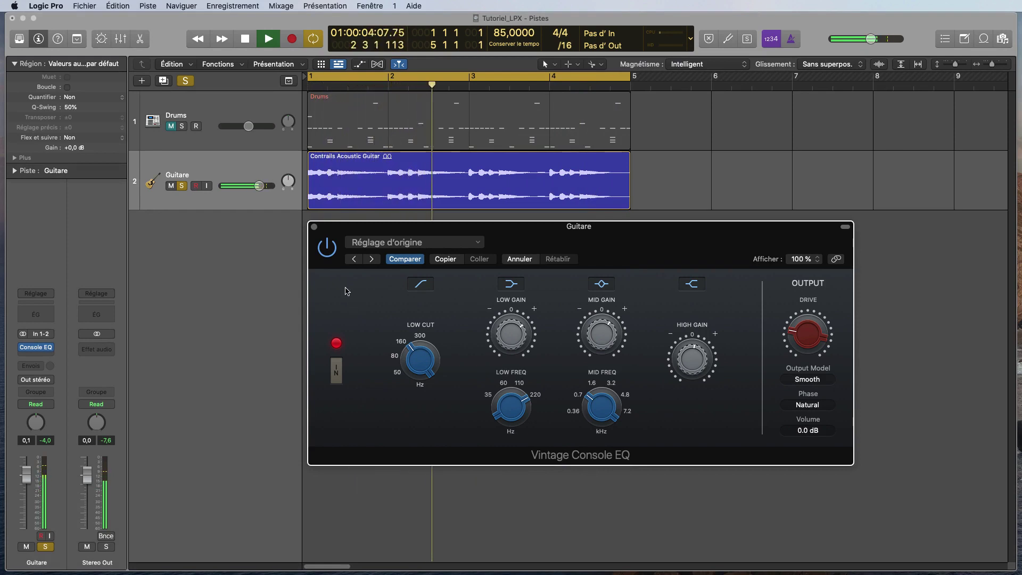
left_click(329, 249)
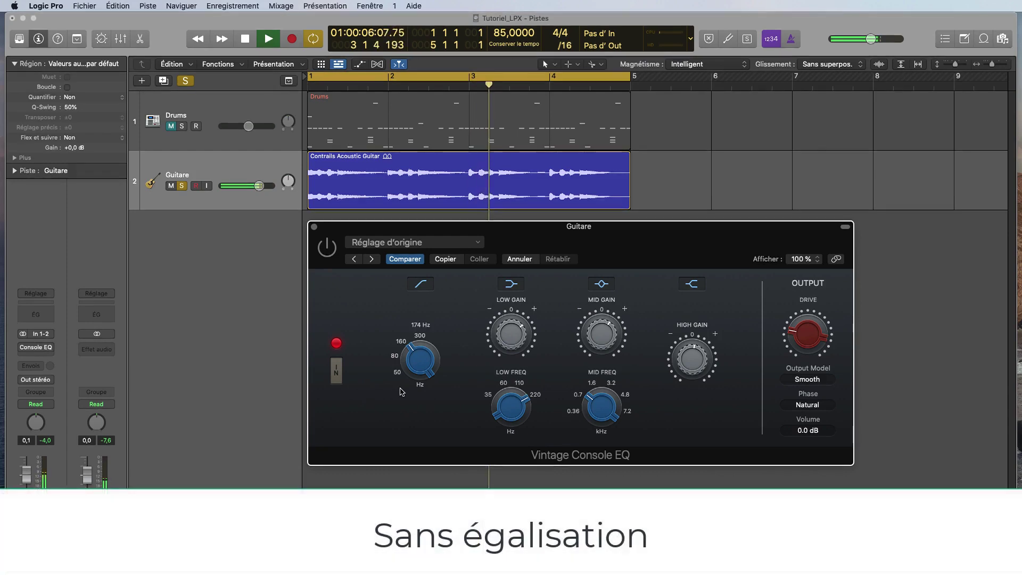